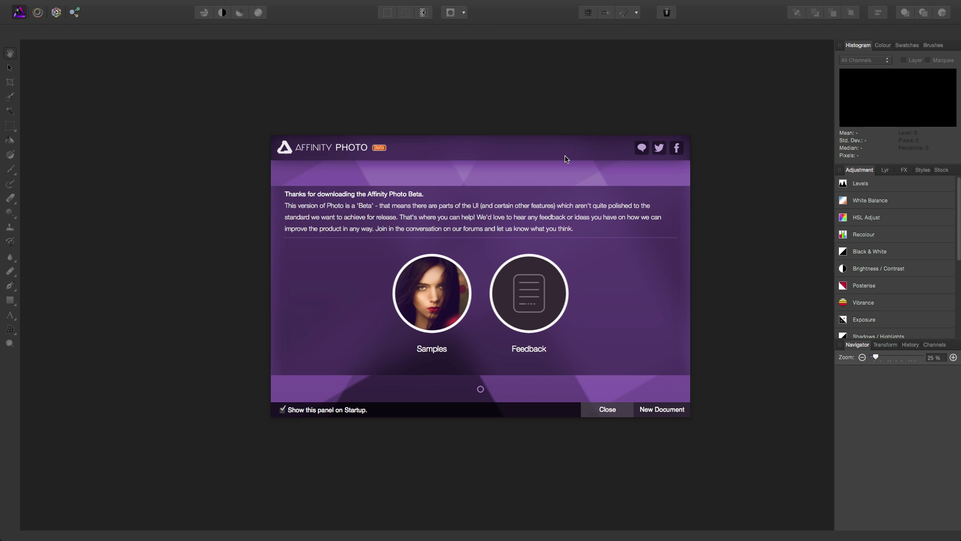
# - Drag the beta welcome panel up and left, and toggle 'Show this panel on Startup'
pyautogui.moveTo(566, 157); pyautogui.dragTo(623, 110)
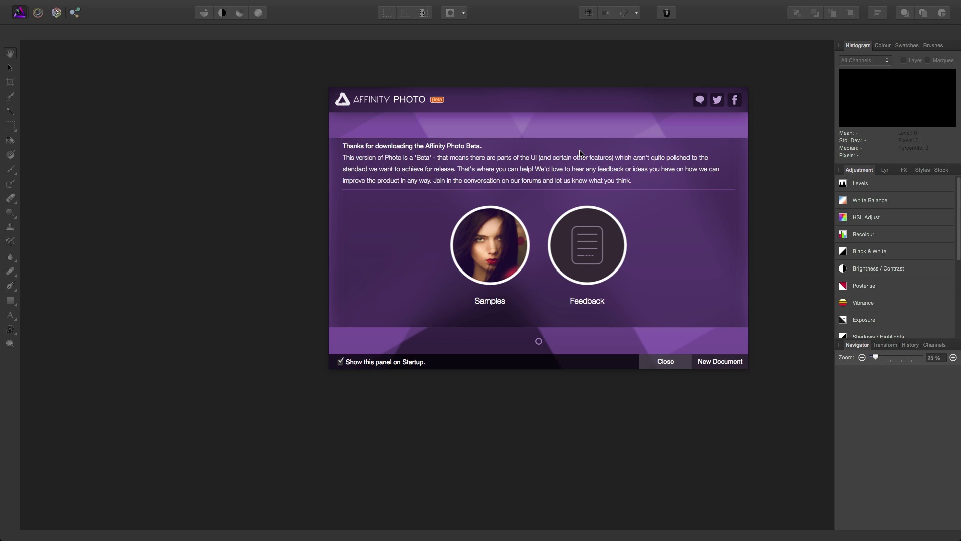
pyautogui.moveTo(538, 93); pyautogui.dragTo(485, 87)
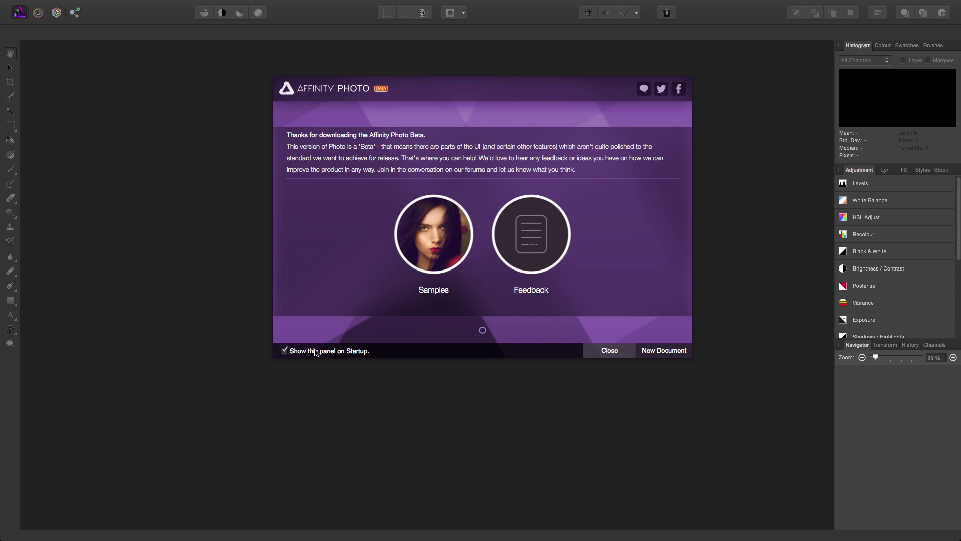
pyautogui.click(285, 351)
# - Show the Samples page and start downloading the Banner sample
pyautogui.click(439, 243)
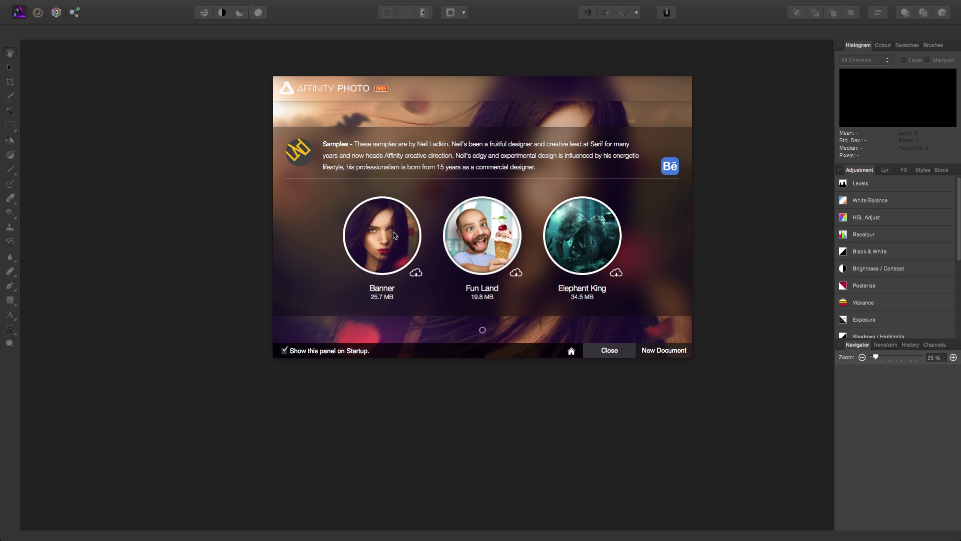
pyautogui.click(395, 235)
# - Open the downloaded 1909 x 624 px Banner sample as a document
pyautogui.click(404, 217)
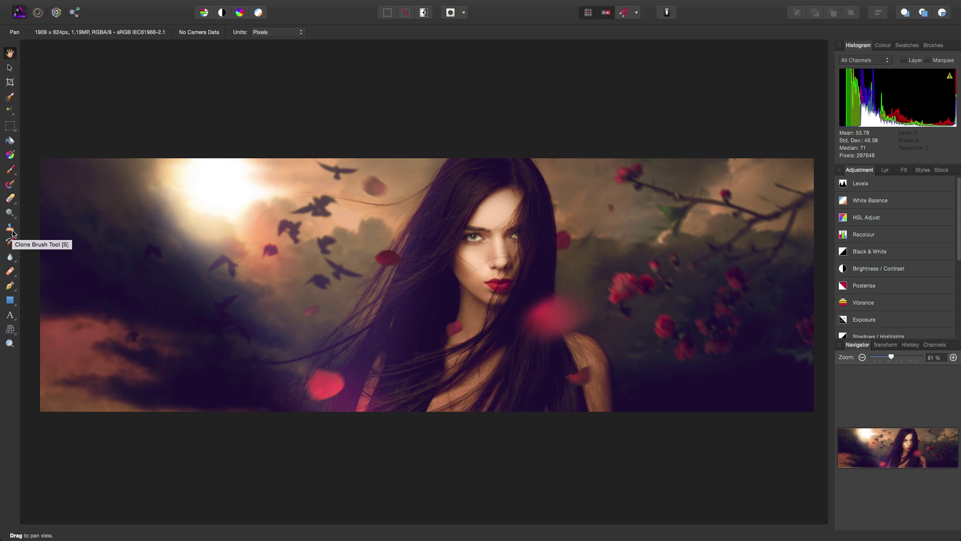
# - Switch to the Gradient tool with G and look over the Erase Brush flyout tools
pyautogui.press('g')
pyautogui.click(10, 200)
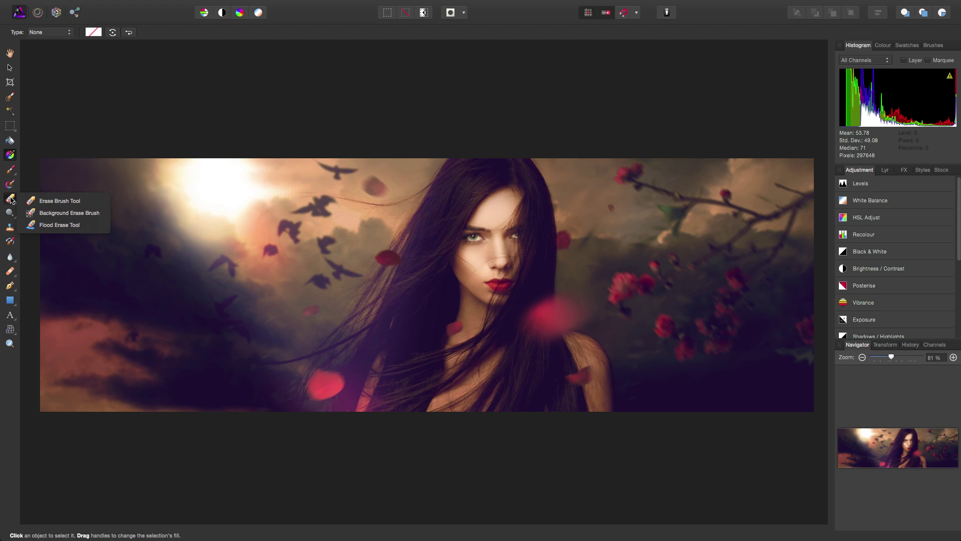
pyautogui.click(141, 75)
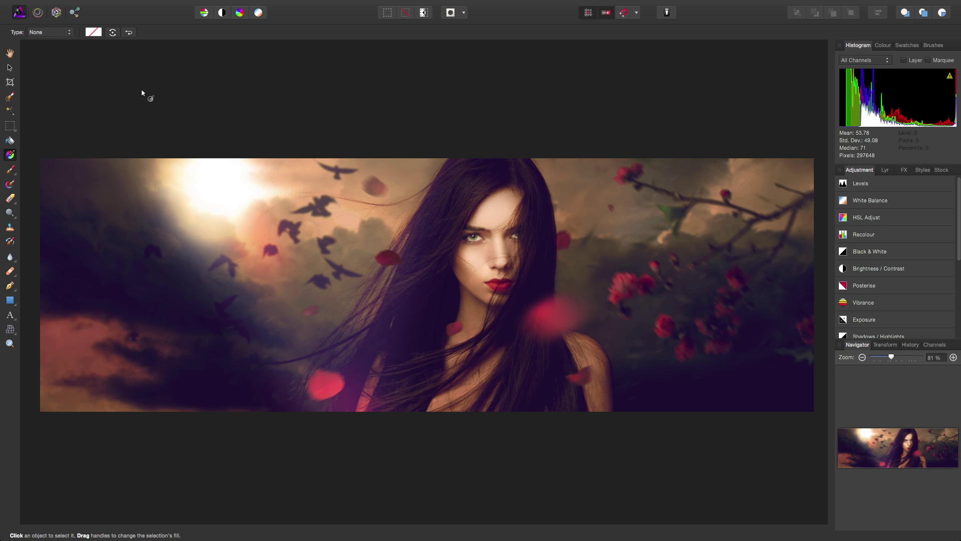
# - Pan and scroll around the Banner image
pyautogui.moveTo(471, 239)
pyautogui.mouseDown()
pyautogui.moveTo(382, 239)
pyautogui.moveTo(623, 156)
pyautogui.moveTo(370, 290)
pyautogui.moveTo(515, 220)
pyautogui.moveTo(457, 199)
pyautogui.moveTo(441, 206)
pyautogui.moveTo(461, 224)
pyautogui.mouseUp()
pyautogui.scroll(3, 483, 253)
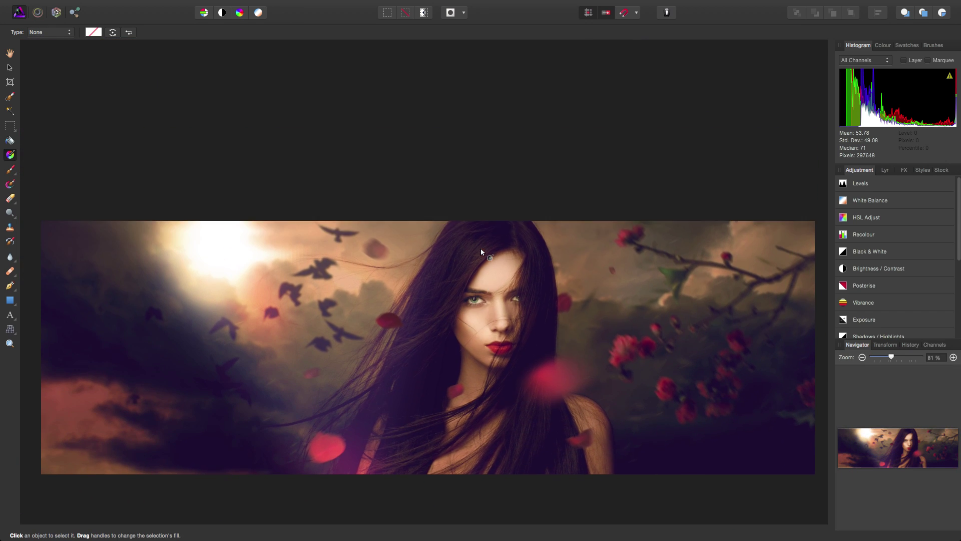
pyautogui.scroll(-6, 484, 253)
pyautogui.scroll(3, 483, 253)
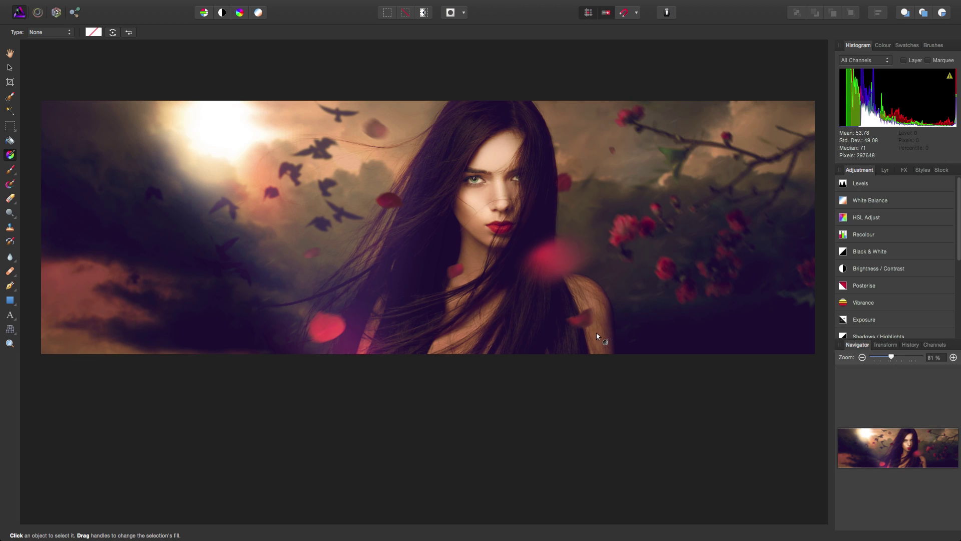
pyautogui.scroll(2, 601, 341)
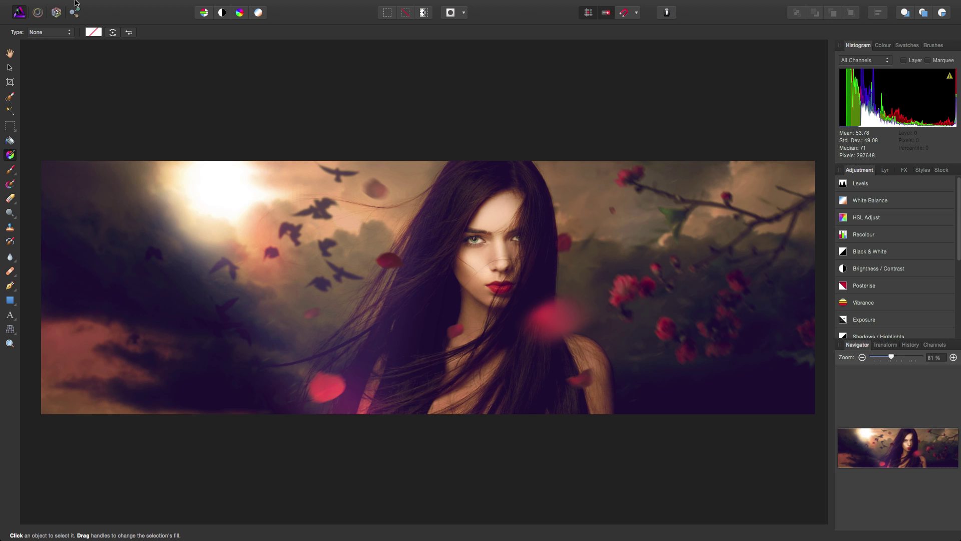
# - Drop the Santa breakdancer PSD into the workspace and open it as a document
pyautogui.moveTo(68, 4)
pyautogui.click(107, 5)
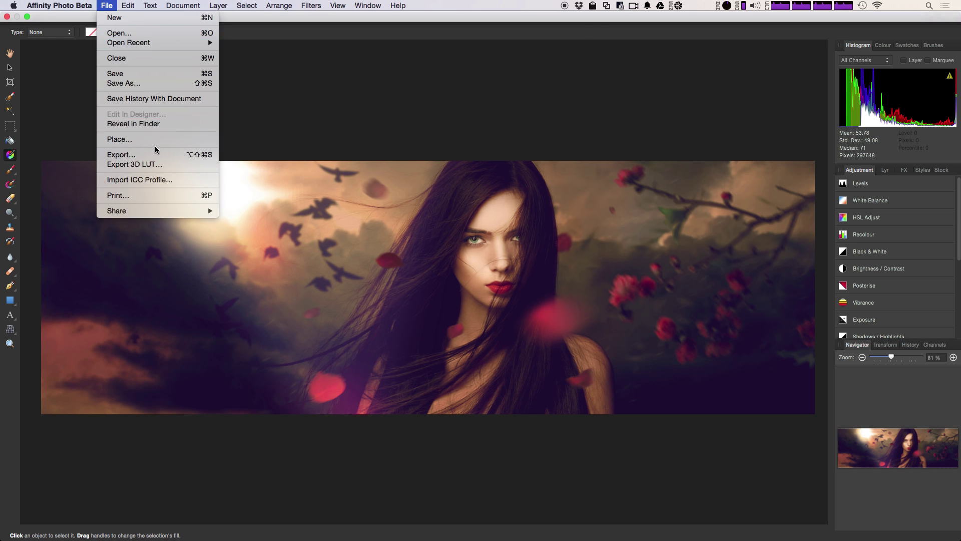
pyautogui.moveTo(159, 149); pyautogui.dragTo(760, 533)
pyautogui.press('h')
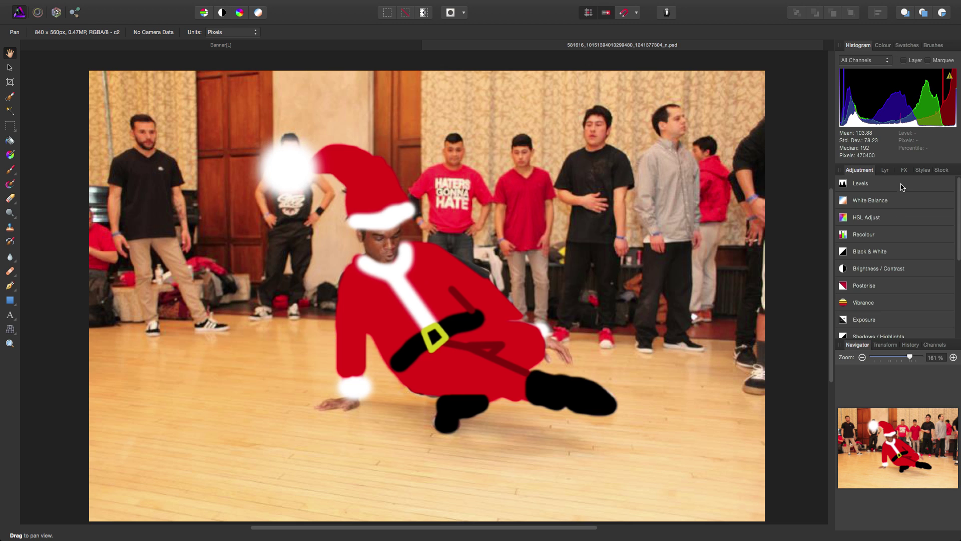
# - Show the PSD's layers and switch between Layer 1 and Background
pyautogui.click(885, 169)
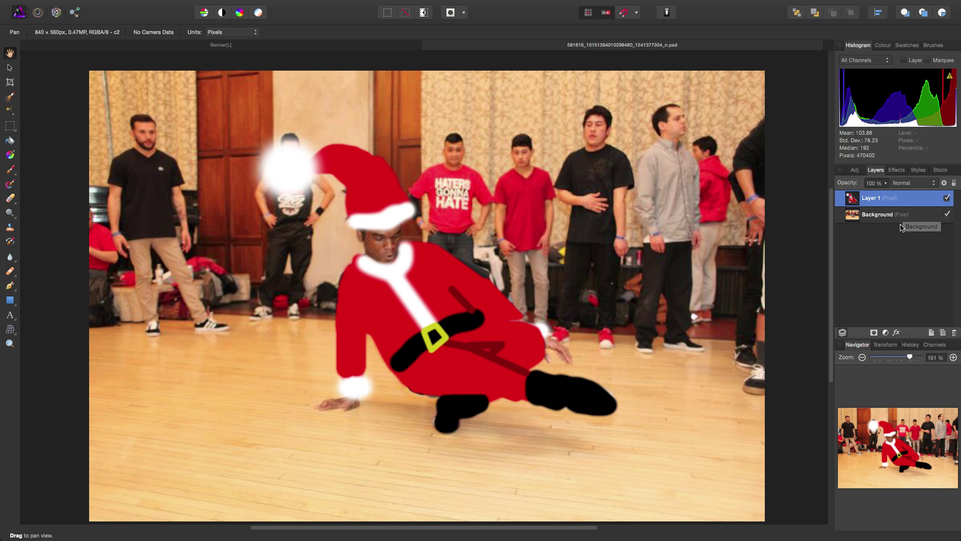
pyautogui.click(913, 221)
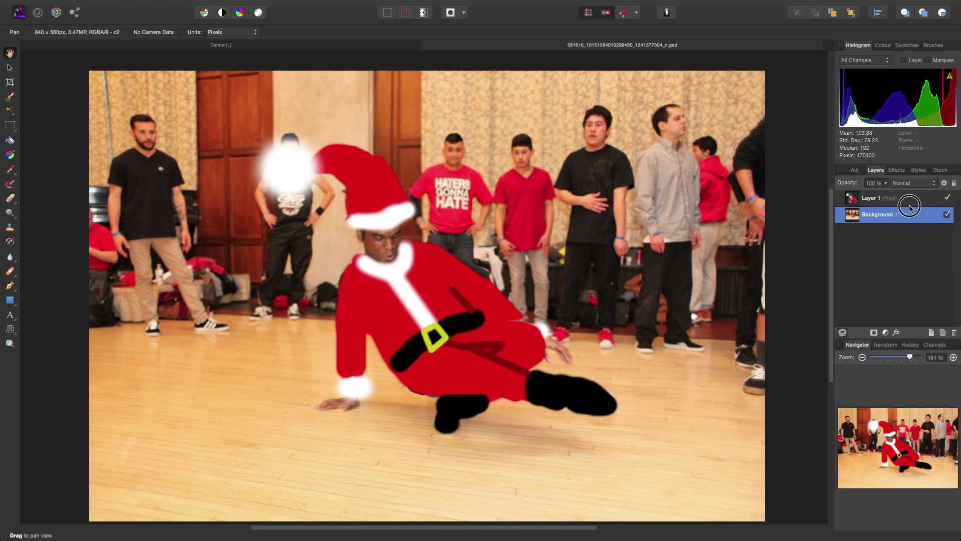
pyautogui.click(911, 202)
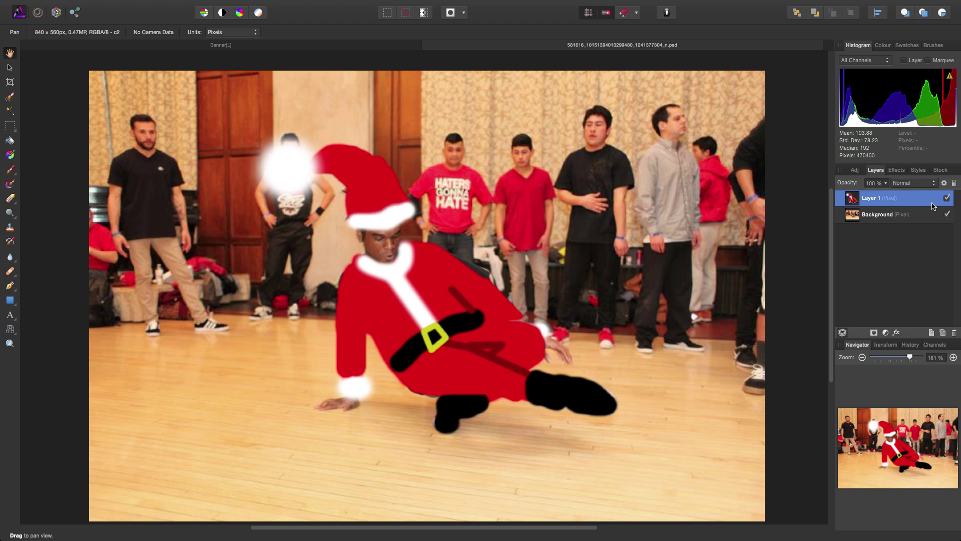
pyautogui.click(930, 218)
pyautogui.click(926, 201)
pyautogui.click(927, 215)
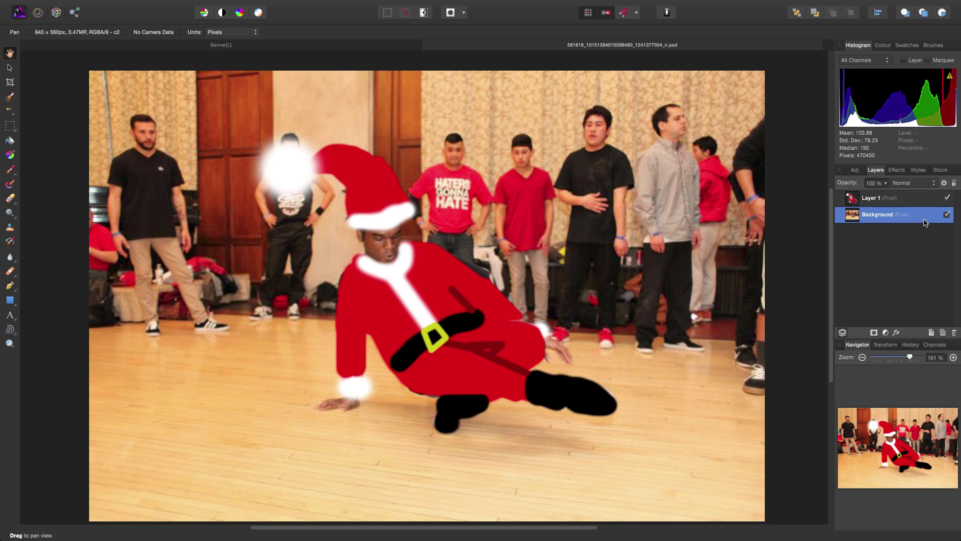
# - Toggle the Santa overlay Layer 1 off and on twice, then quit with Cmd+Q
pyautogui.click(948, 200)
pyautogui.click(947, 200)
pyautogui.click(948, 201)
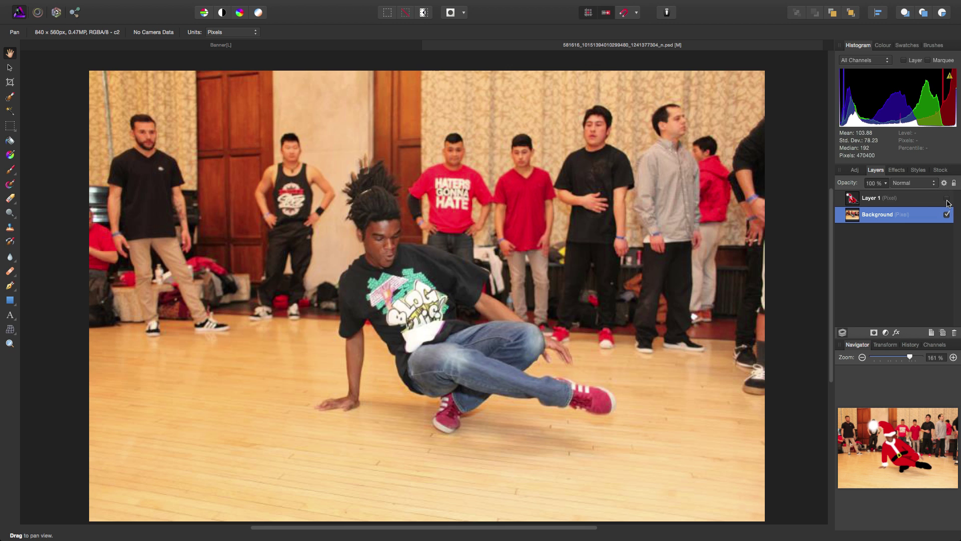
pyautogui.click(947, 200)
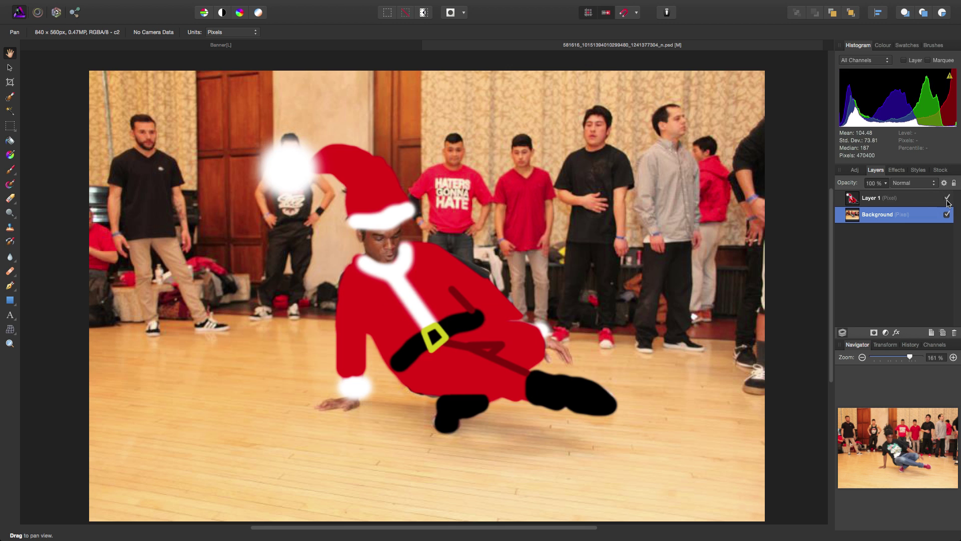
pyautogui.click(928, 202)
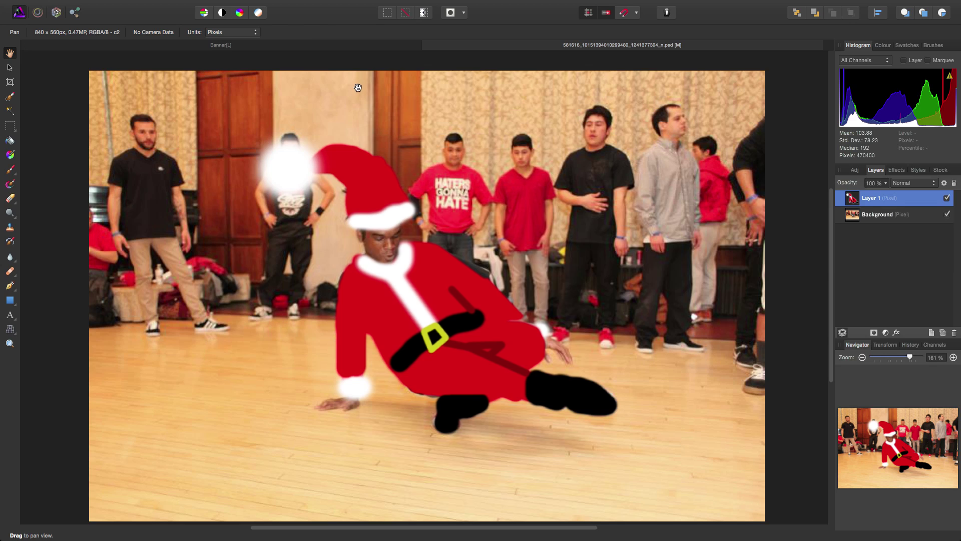
pyautogui.press('super+q')
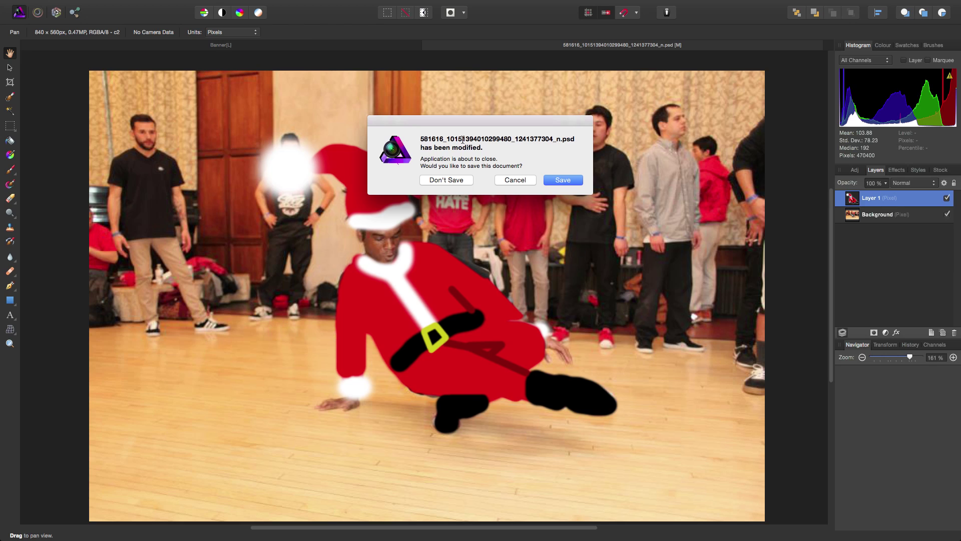
# - Discard the breakdancer photo, expand the Banner's main group, and zoom in on the red petal
pyautogui.click(437, 180)
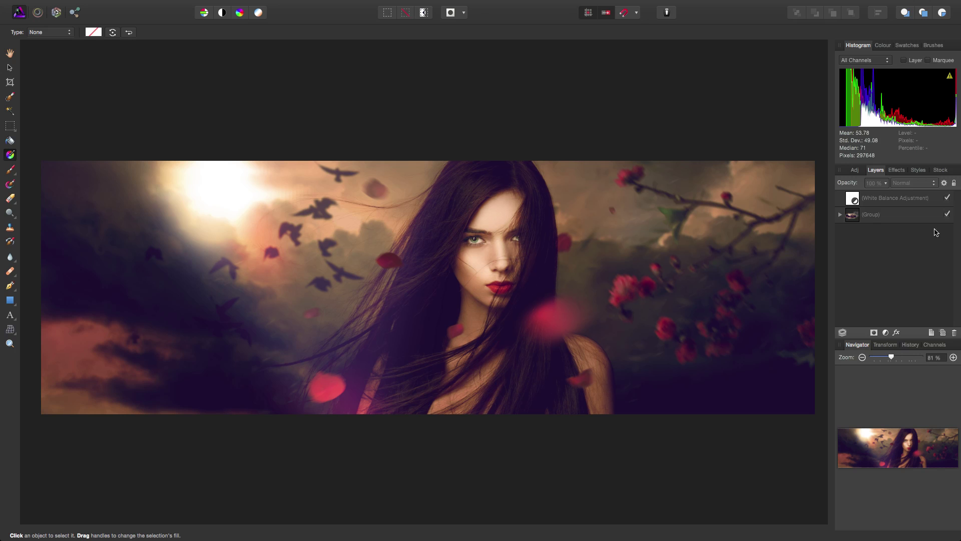
pyautogui.click(888, 215)
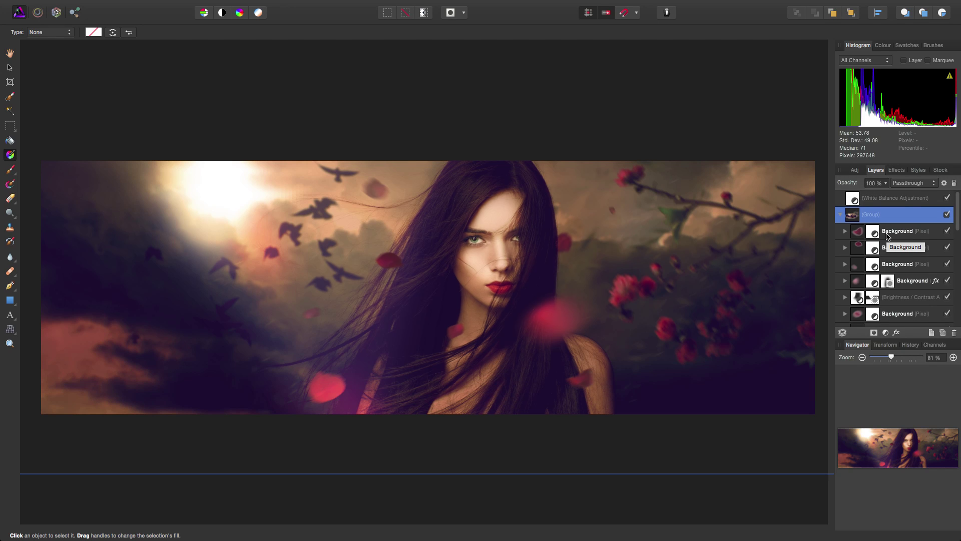
pyautogui.click(857, 238)
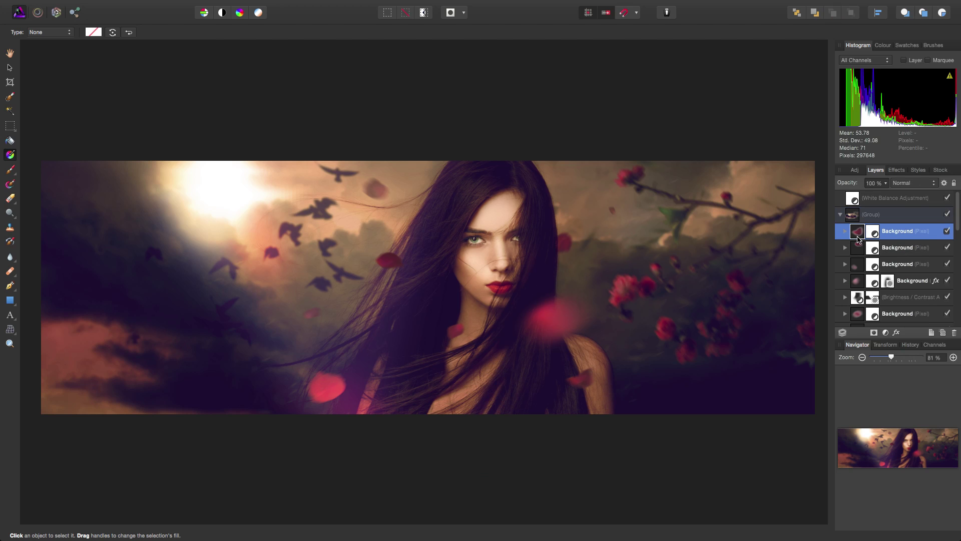
pyautogui.press('super+shift+0')
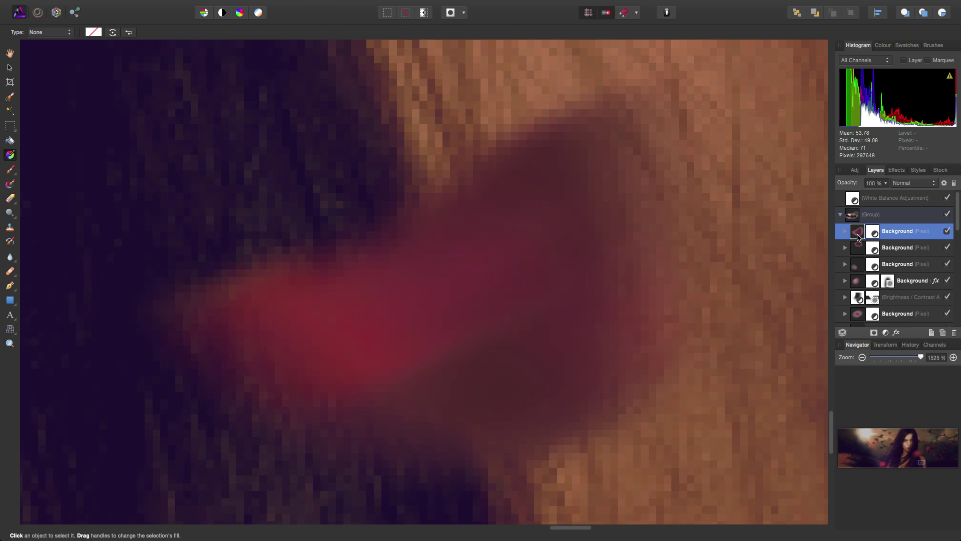
# - Inspect the Brightness / Contrast adjustment, lower Background and Rectangle layers, then fit the Banner in view
pyautogui.click(858, 306)
pyautogui.doubleClick(858, 305)
pyautogui.click(859, 314)
pyautogui.press('super+minus')
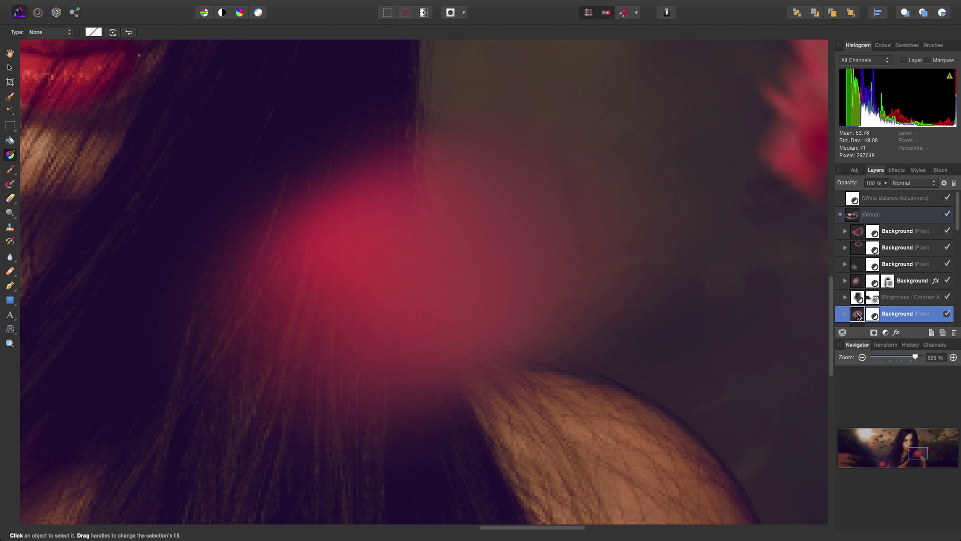
pyautogui.scroll(-4, 858, 316)
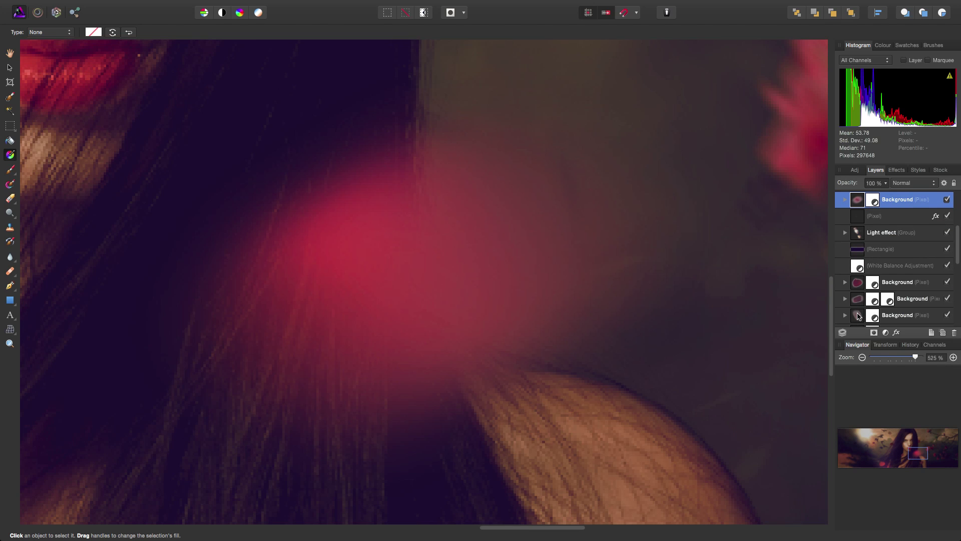
pyautogui.click(855, 256)
pyautogui.press('super+0')
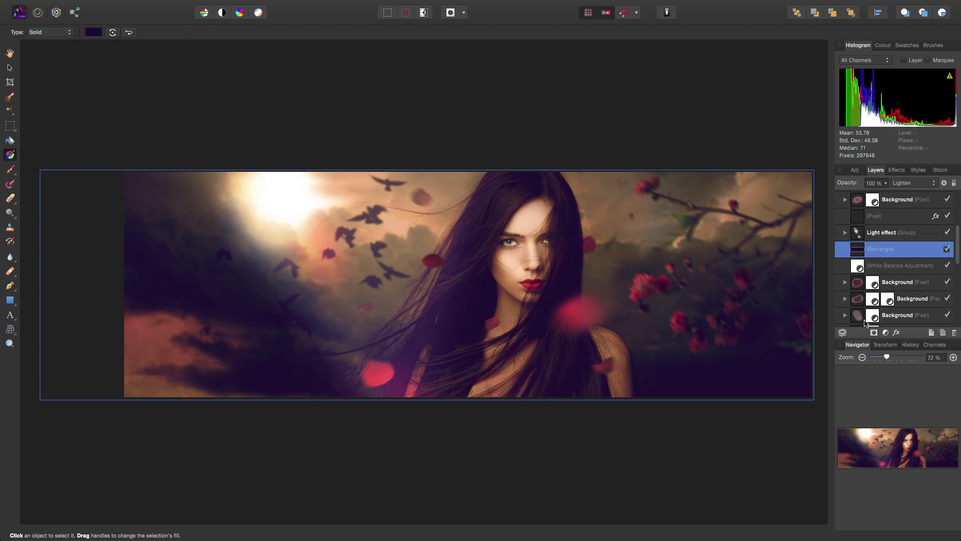
pyautogui.scroll(-5, 863, 320)
# - Select the portrait group layer and open its blend mode list
pyautogui.click(858, 286)
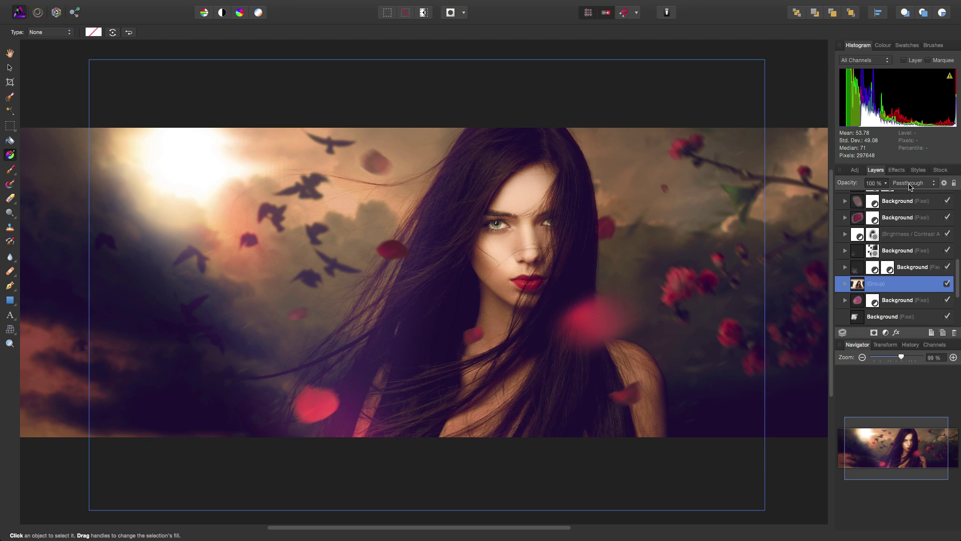
pyautogui.click(910, 186)
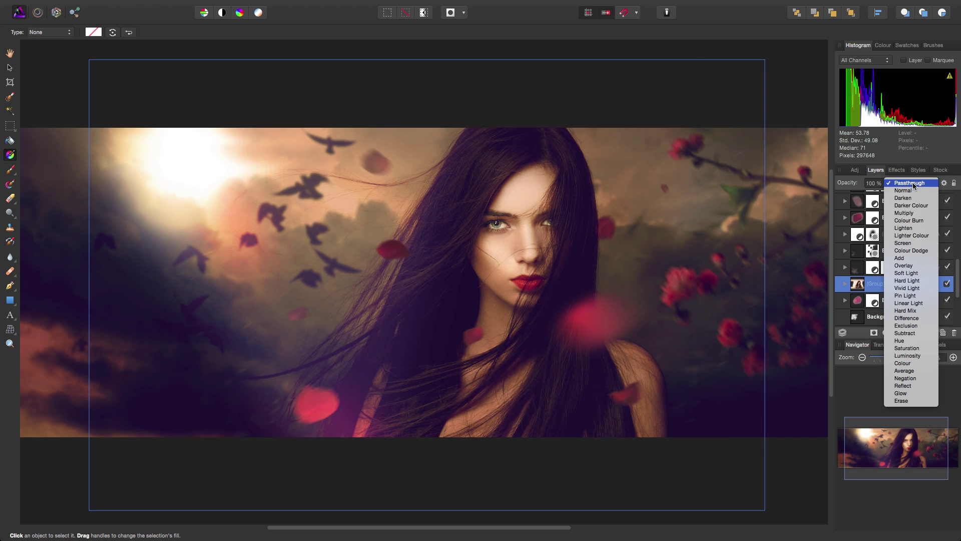
# - Reselect Passthrough as the portrait group's blend mode
pyautogui.click(914, 183)
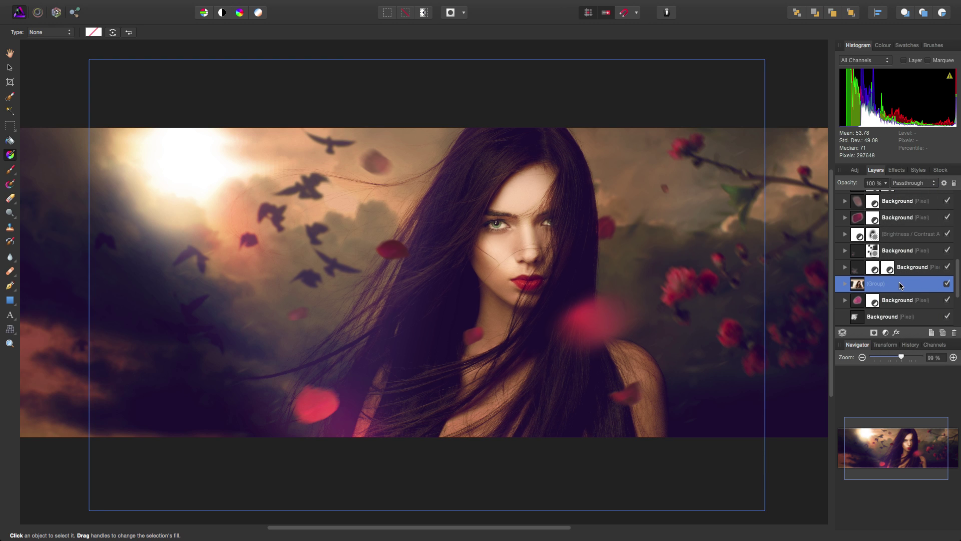
pyautogui.click(845, 284)
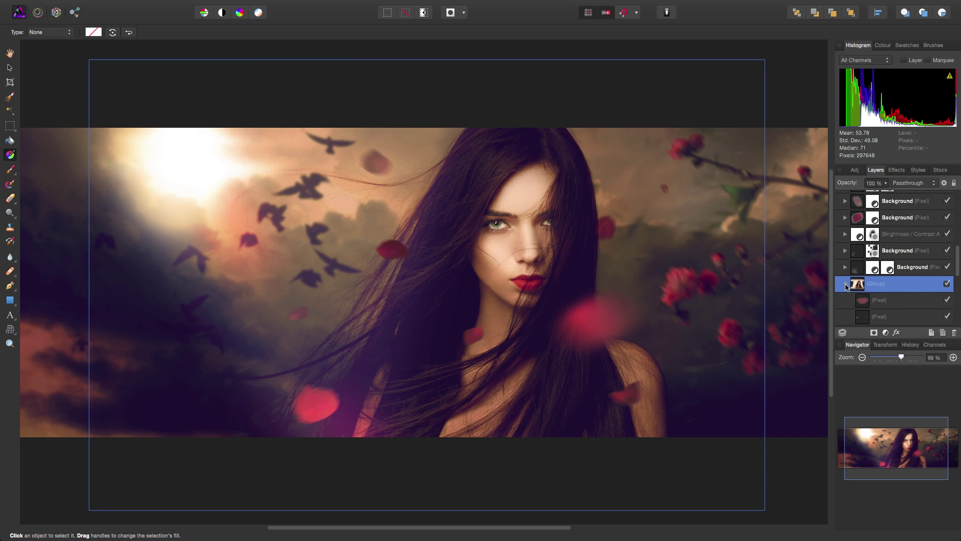
pyautogui.scroll(-3, 946, 241)
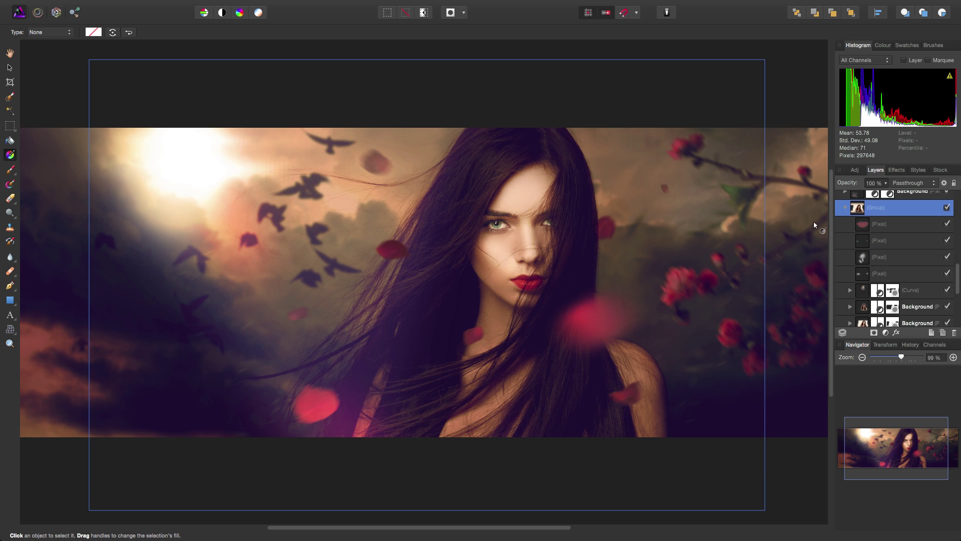
pyautogui.click(846, 207)
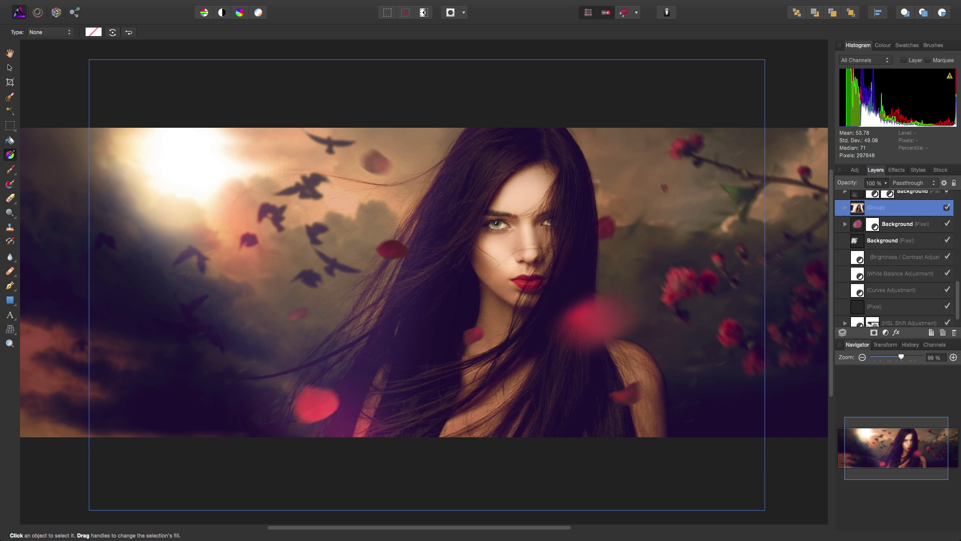
# - Enable Bevel / Emboss on the woman cut-out layer at 100 % opacity, then switch it off
pyautogui.hotkey('alt', ']')
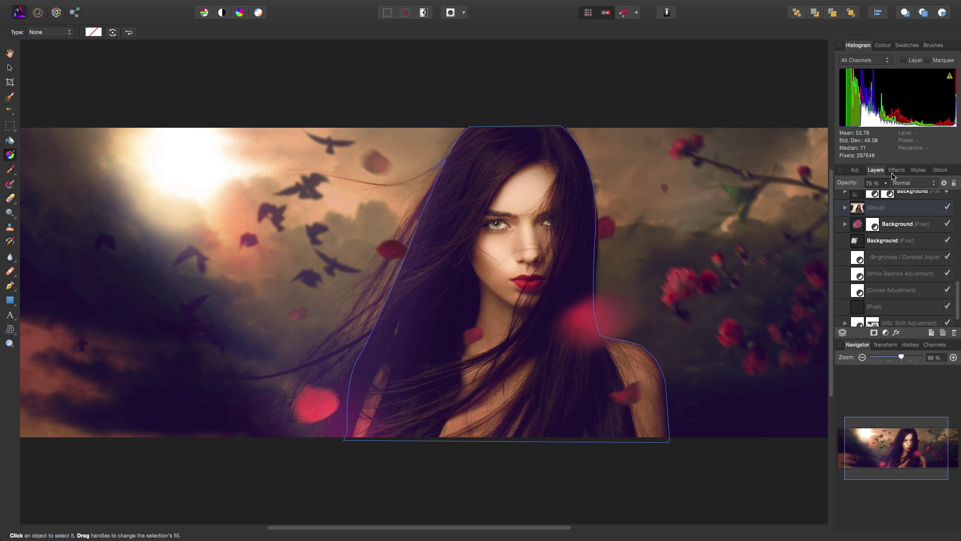
pyautogui.click(896, 171)
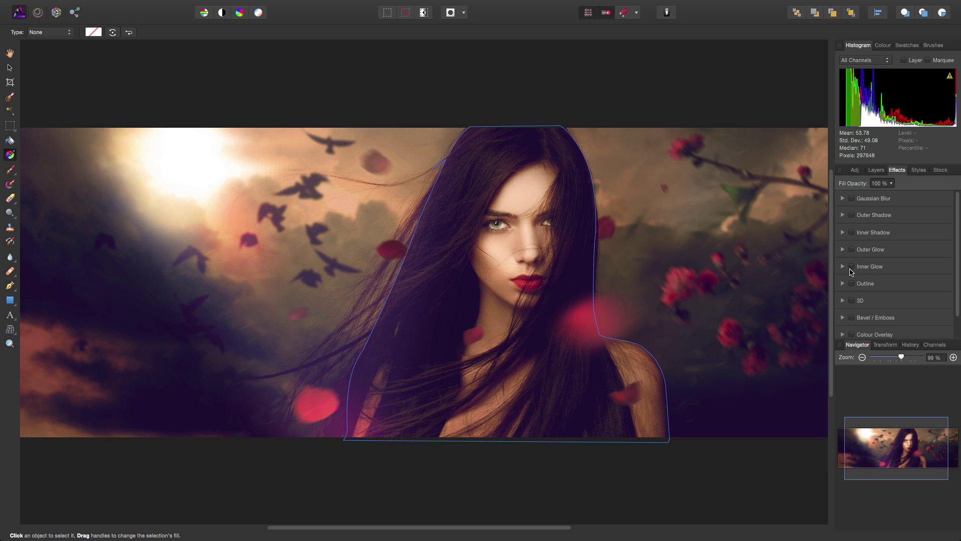
pyautogui.scroll(-2, 855, 320)
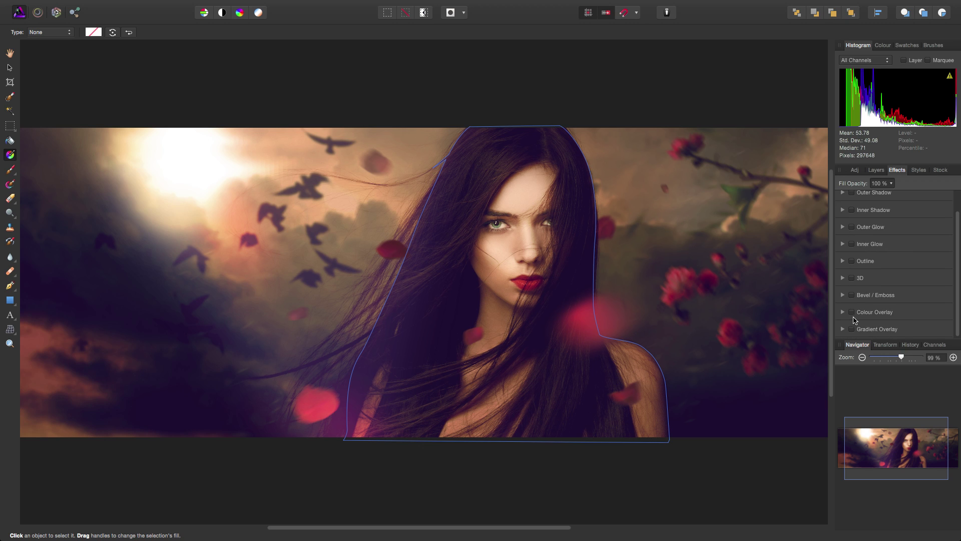
pyautogui.click(844, 296)
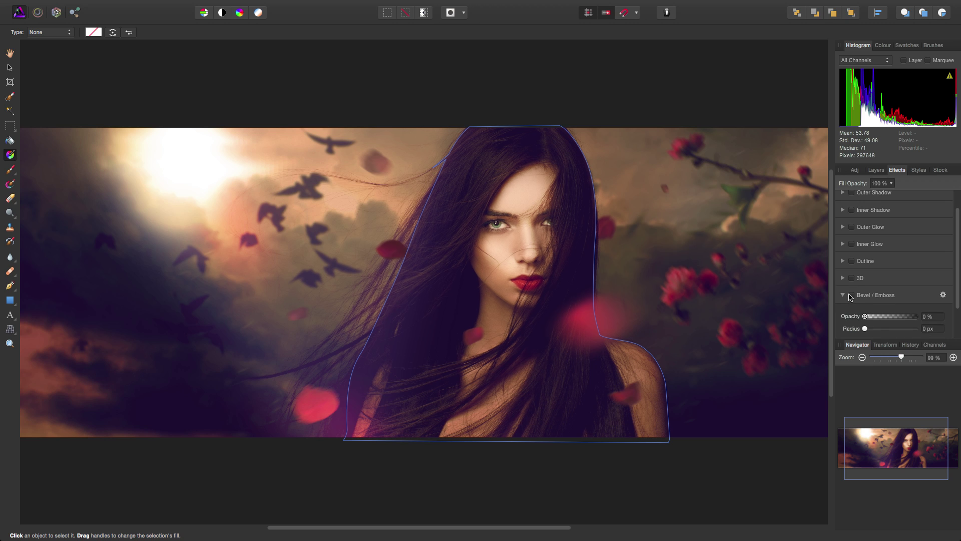
pyautogui.click(851, 295)
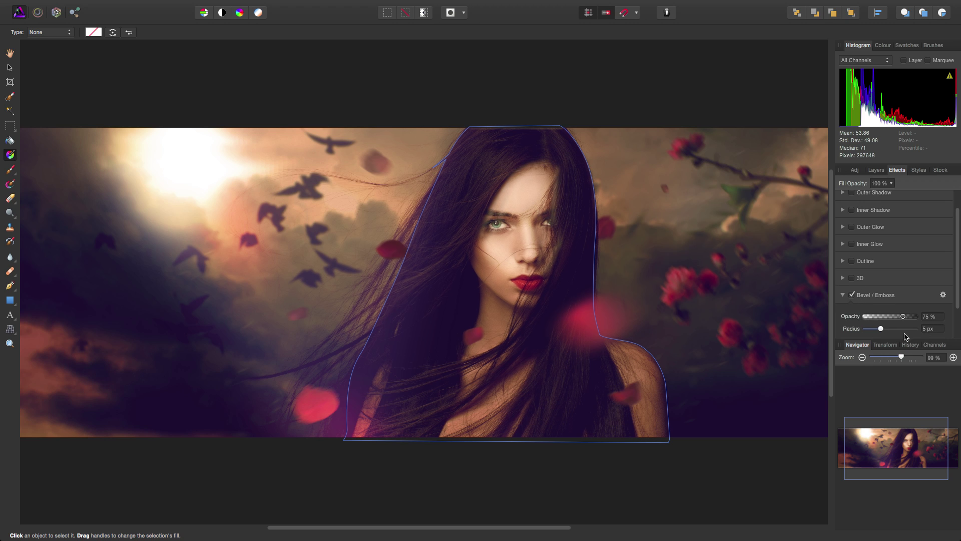
pyautogui.moveTo(904, 317)
pyautogui.mouseDown()
pyautogui.moveTo(927, 321)
pyautogui.moveTo(880, 329)
pyautogui.mouseUp()
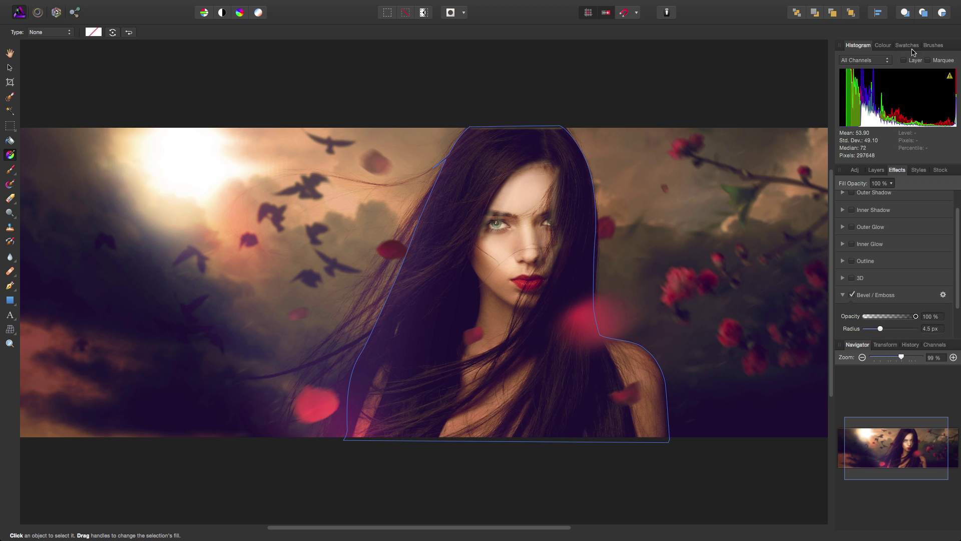
pyautogui.click(853, 296)
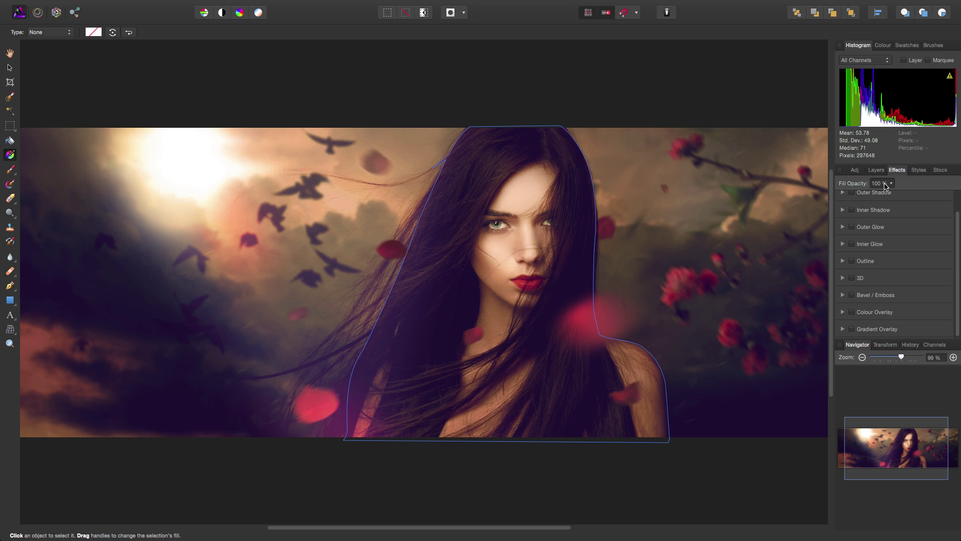
# - Add a Levels adjustment and browse the Layers, Effects and Styles panels
pyautogui.click(854, 170)
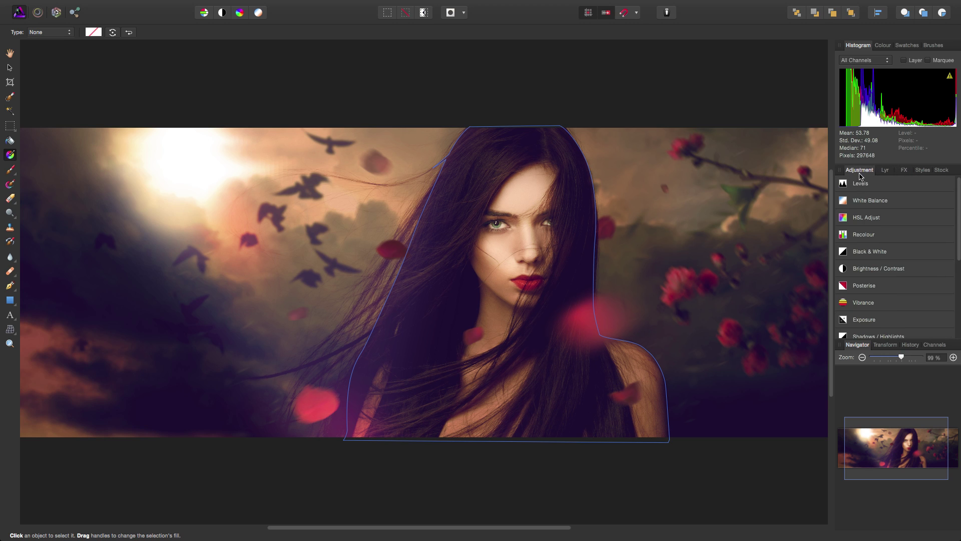
pyautogui.click(889, 182)
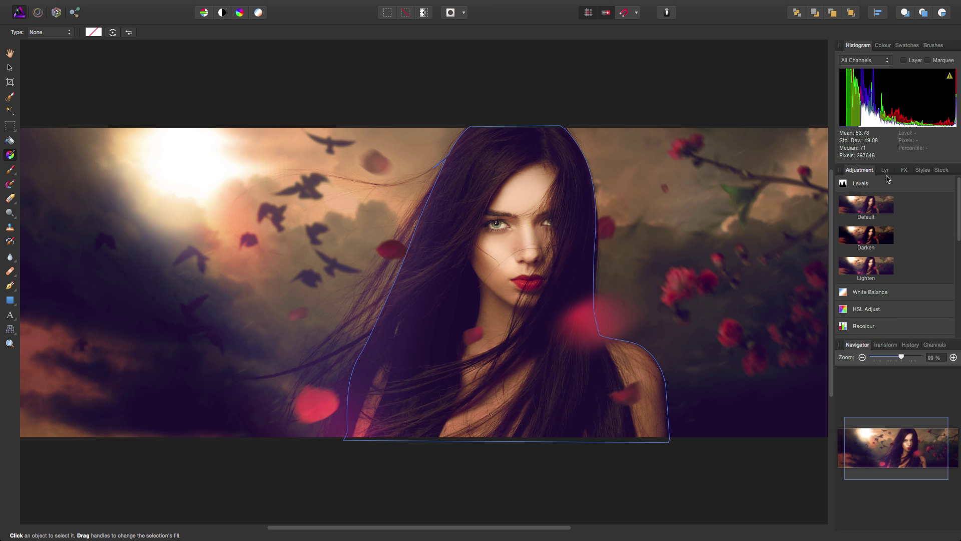
pyautogui.click(886, 171)
pyautogui.click(898, 170)
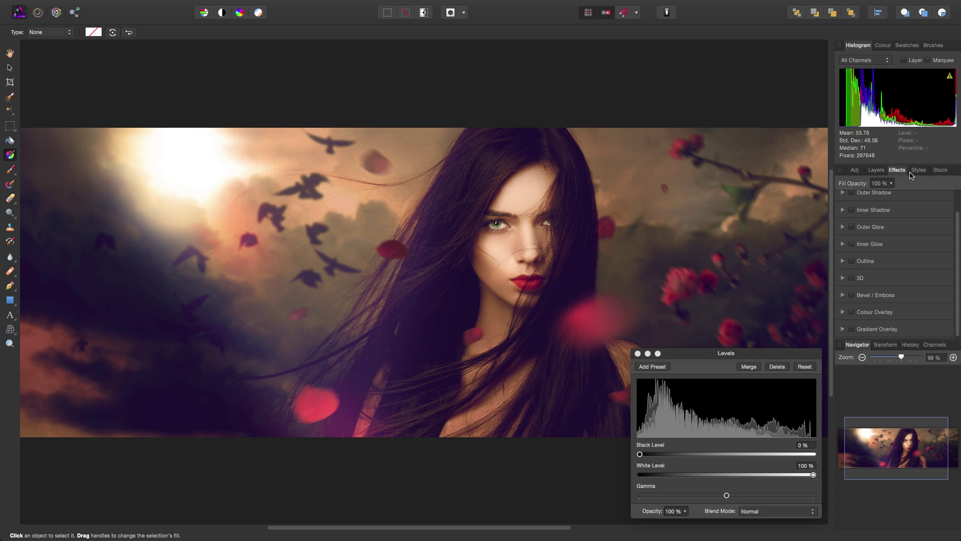
pyautogui.click(915, 172)
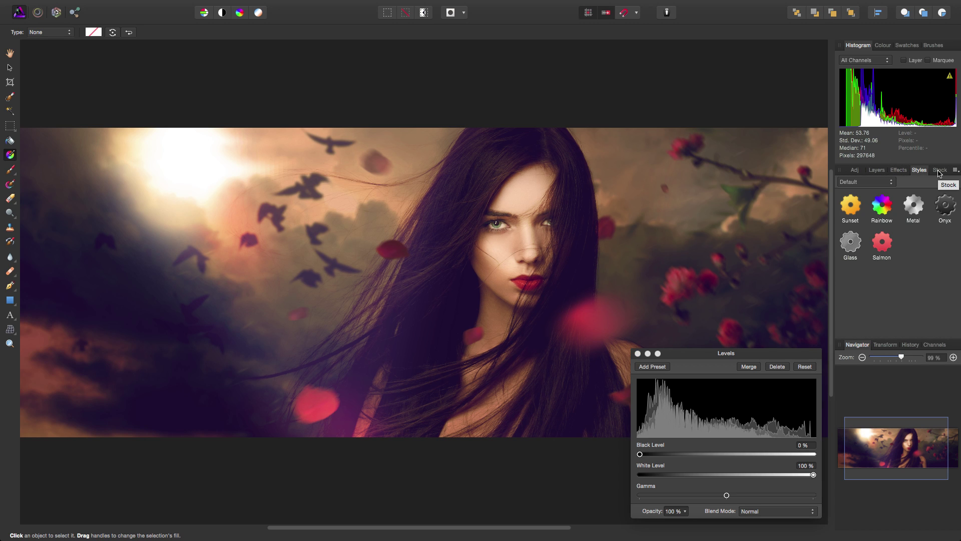
# - Open the Stock panel and review its image sources, keeping Shutterstock
pyautogui.click(940, 171)
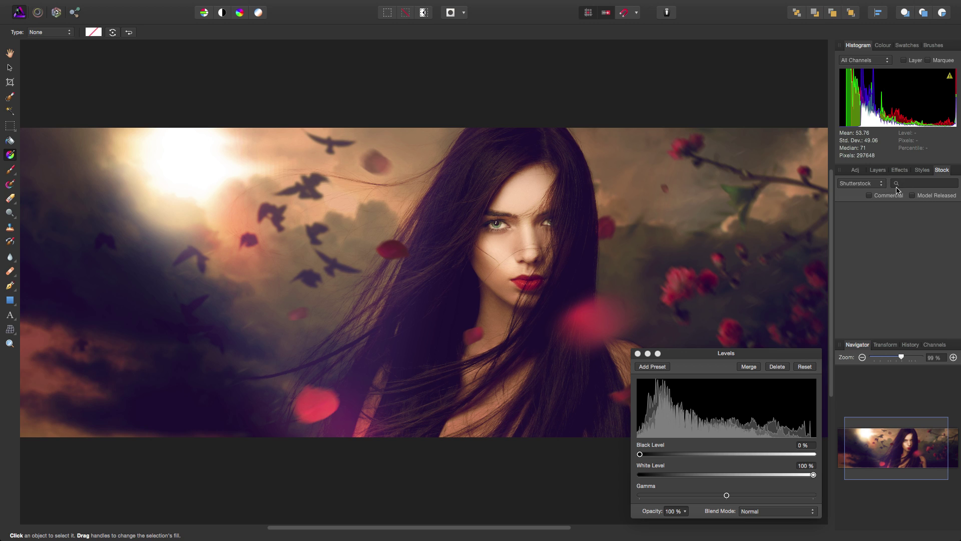
pyautogui.click(873, 186)
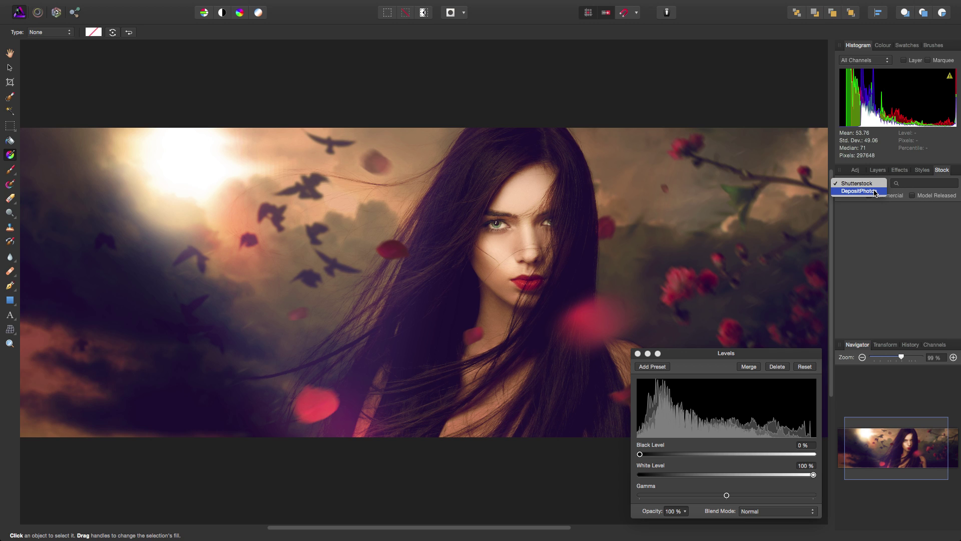
pyautogui.press('Escape')
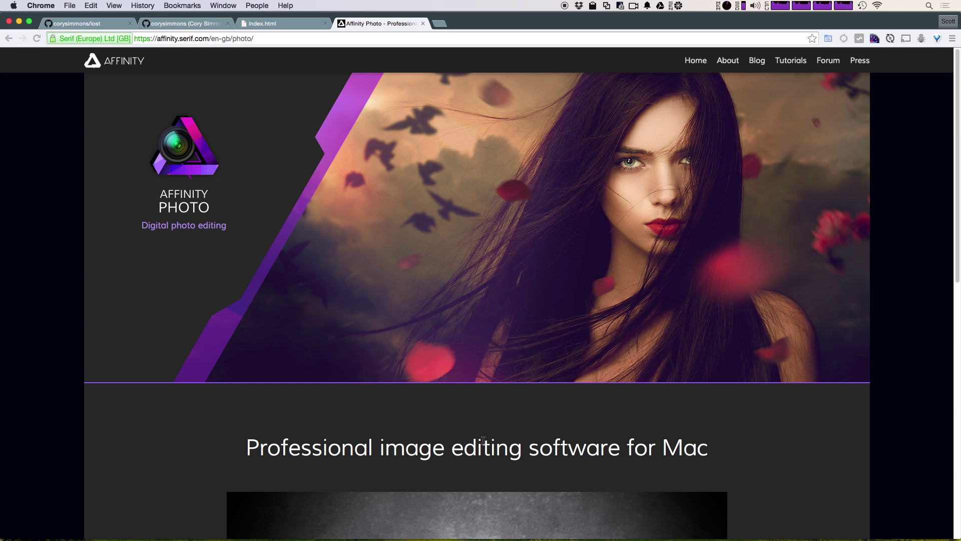
# - Scroll the Affinity Photo page down to the sign-up form and back, then return to the Designer home page
pyautogui.scroll(-10, 483, 440)
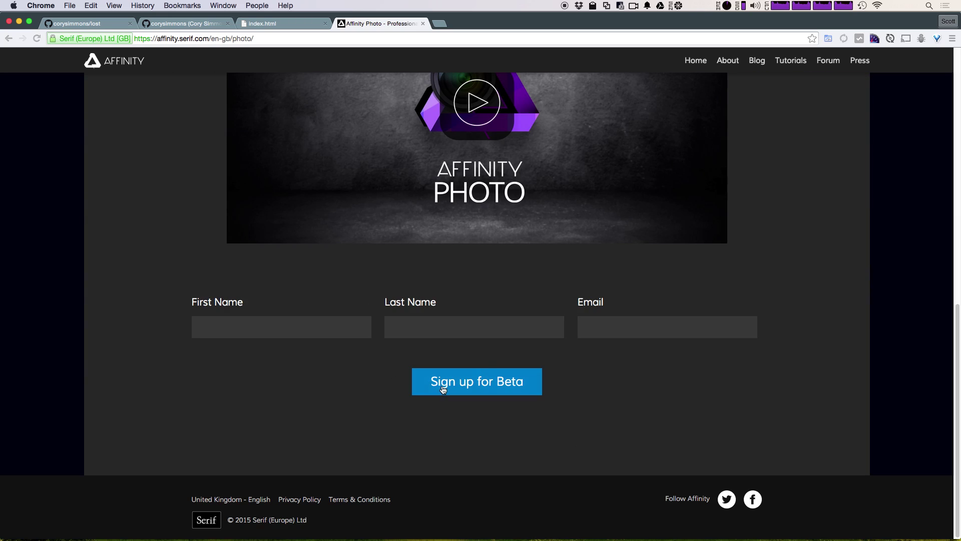
pyautogui.scroll(3, 456, 305)
pyautogui.scroll(7, 469, 208)
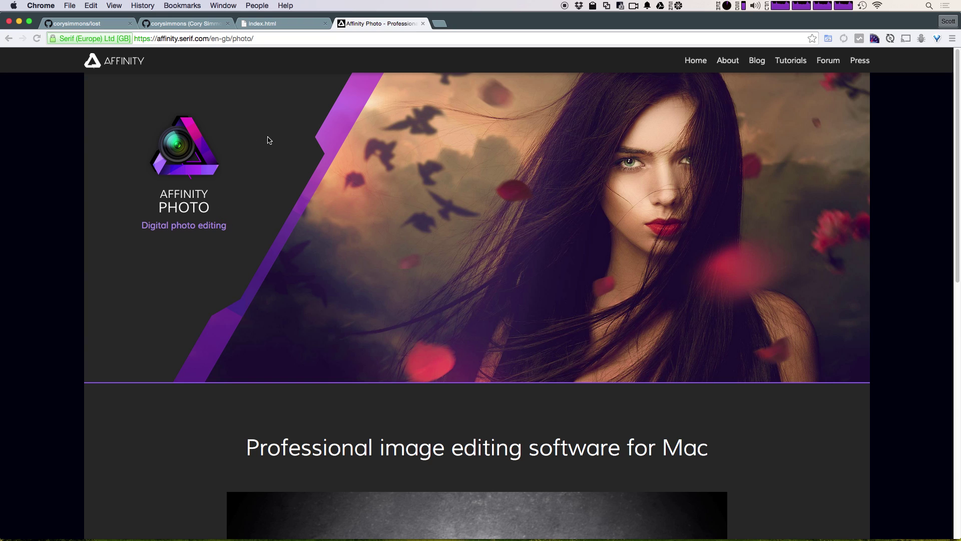
pyautogui.scroll(-2, 485, 421)
pyautogui.scroll(-9, 484, 423)
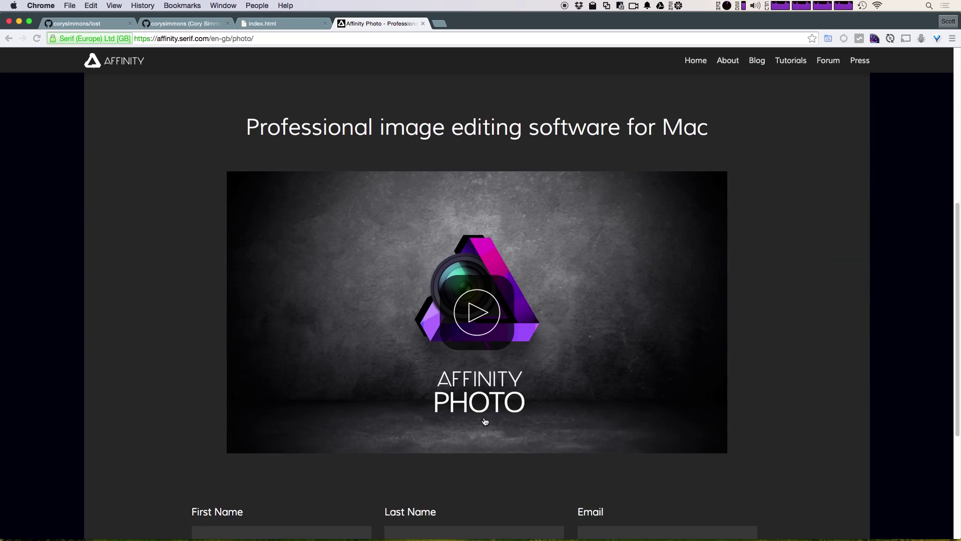
pyautogui.scroll(8, 485, 426)
pyautogui.scroll(3, 197, 190)
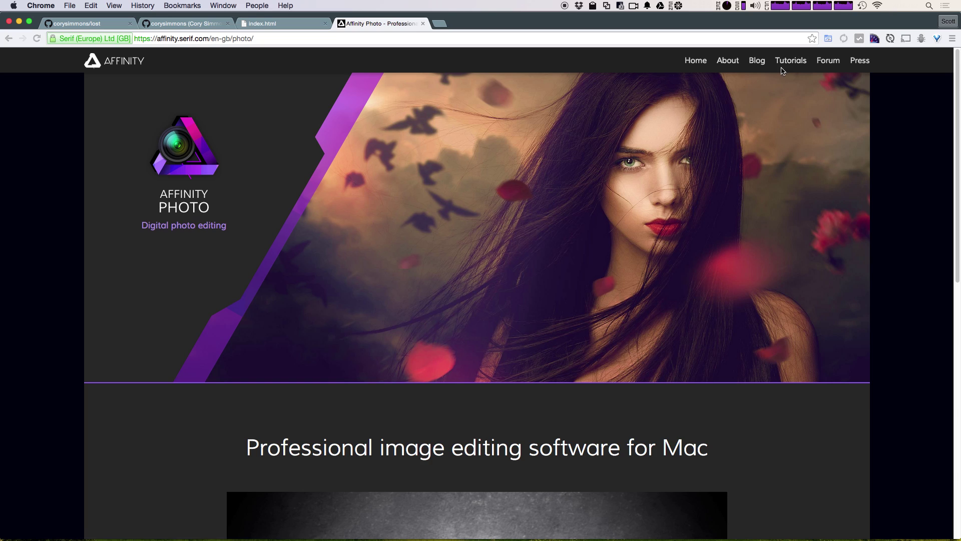
pyautogui.press('super+bracketleft')
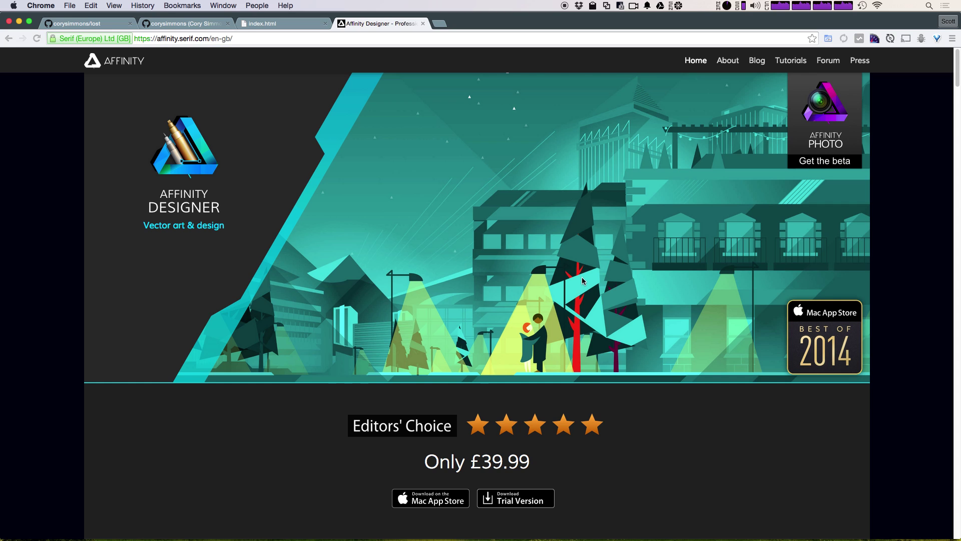
# - Highlight and deselect the £39.99 Affinity Designer price, scroll briefly, then go back to the Photo page
pyautogui.scroll(-4, 576, 331)
pyautogui.moveTo(519, 303); pyautogui.dragTo(448, 304)
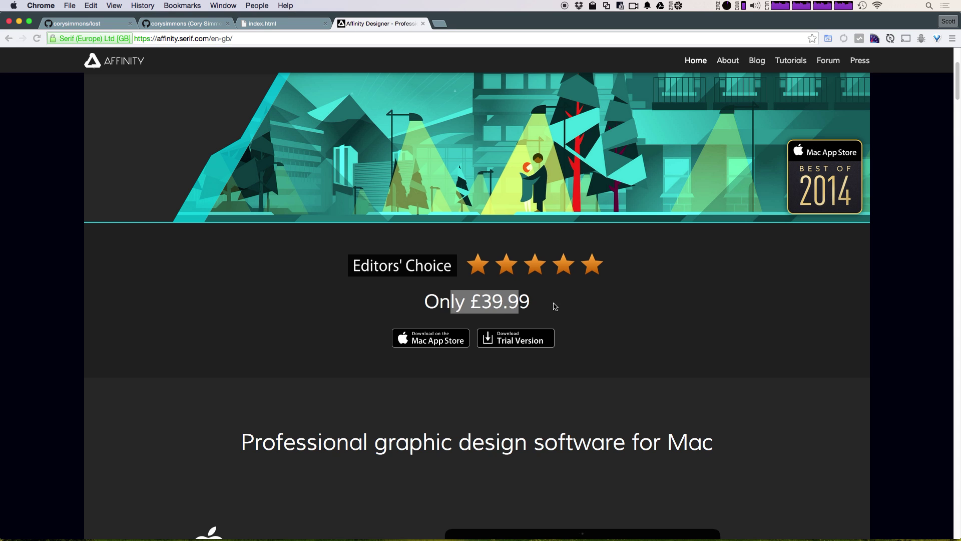
pyautogui.click(555, 306)
pyautogui.scroll(-6, 550, 444)
pyautogui.scroll(10, 543, 372)
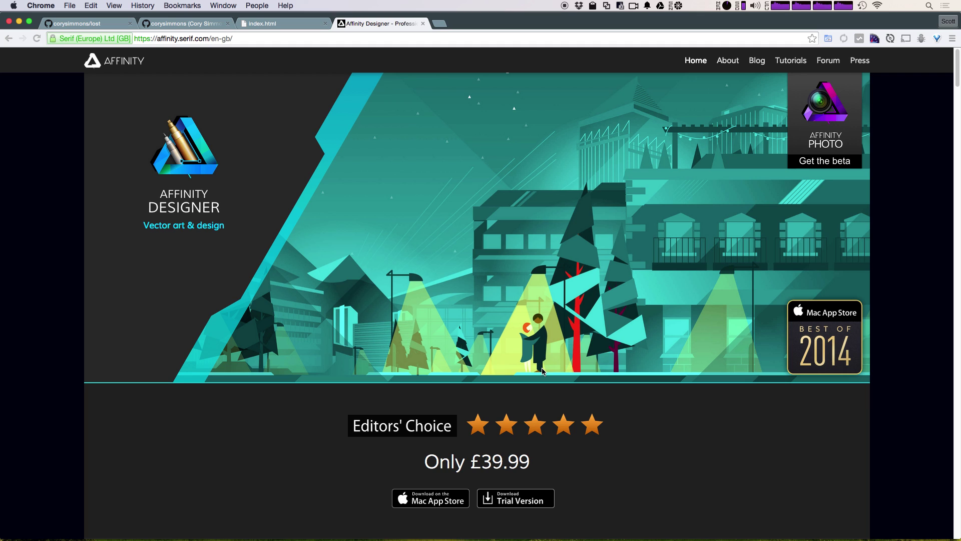
pyautogui.press('super+bracketleft')
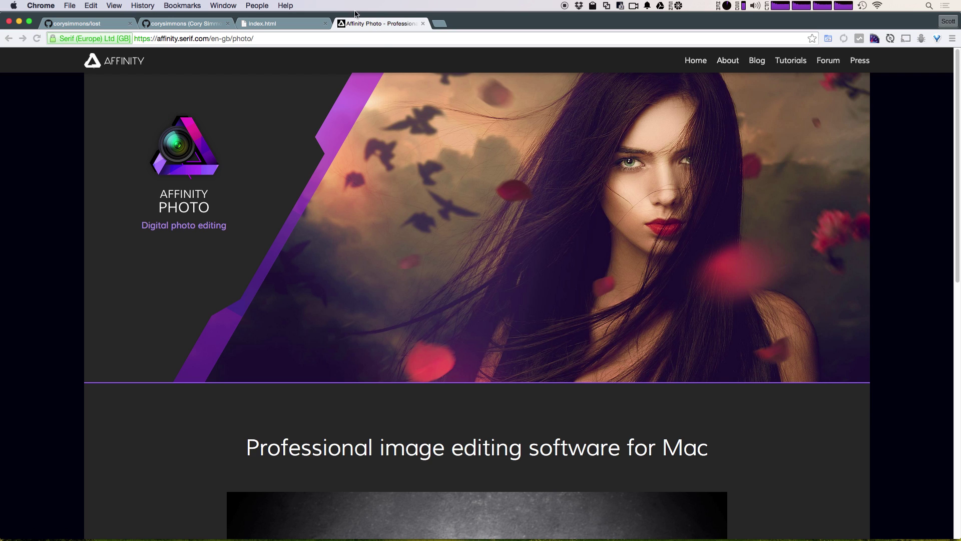
# - Highlight the affinity.serif.com/en-gb/photo/ URL in Chrome's address bar
pyautogui.click(342, 45)
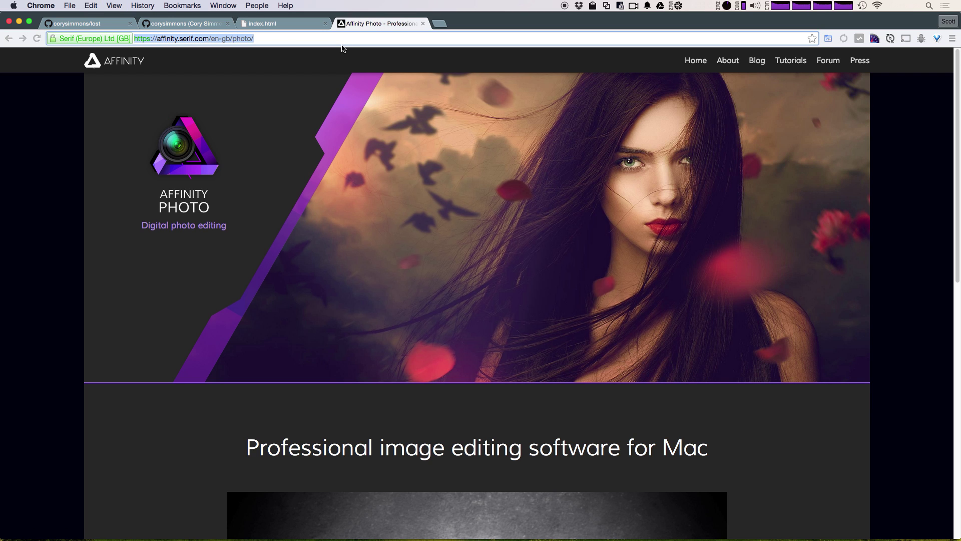